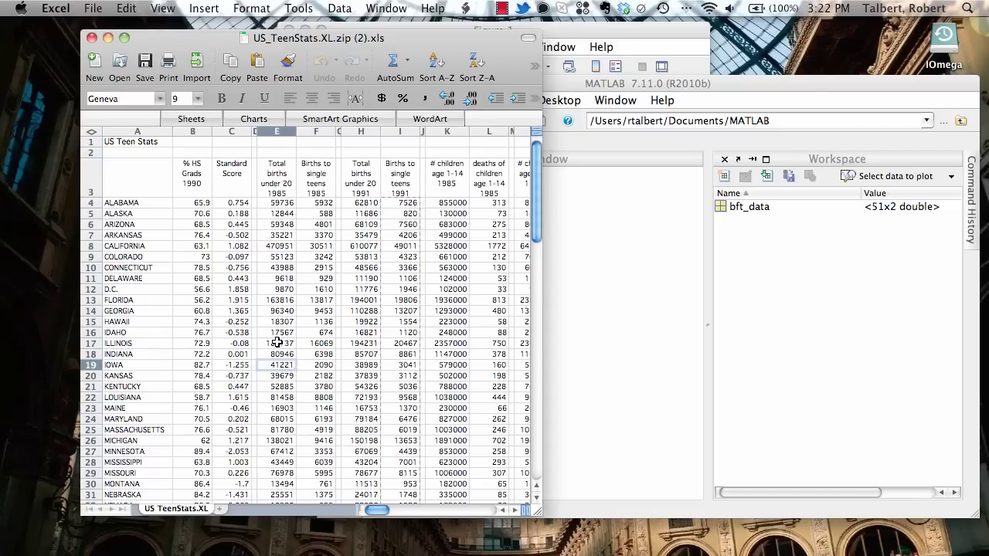
# Select a teen-births value, then bring the Figure 1 scatter plot in front of Excel
pyautogui.click(278, 279)
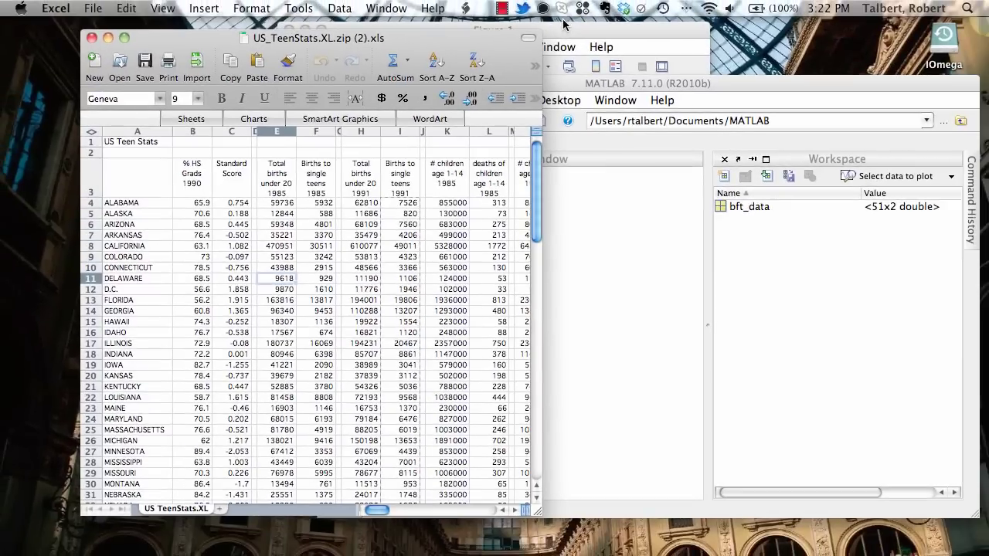
pyautogui.click(563, 25)
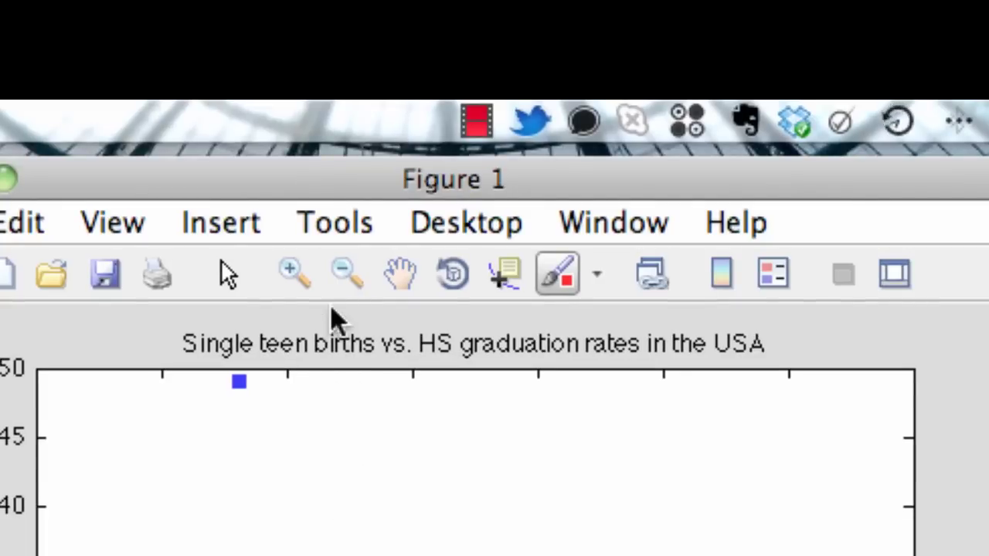
# Open Basic Fitting from Figure 1's Tools menu and add a linear fit to the scatter plot
pyautogui.click(339, 223)
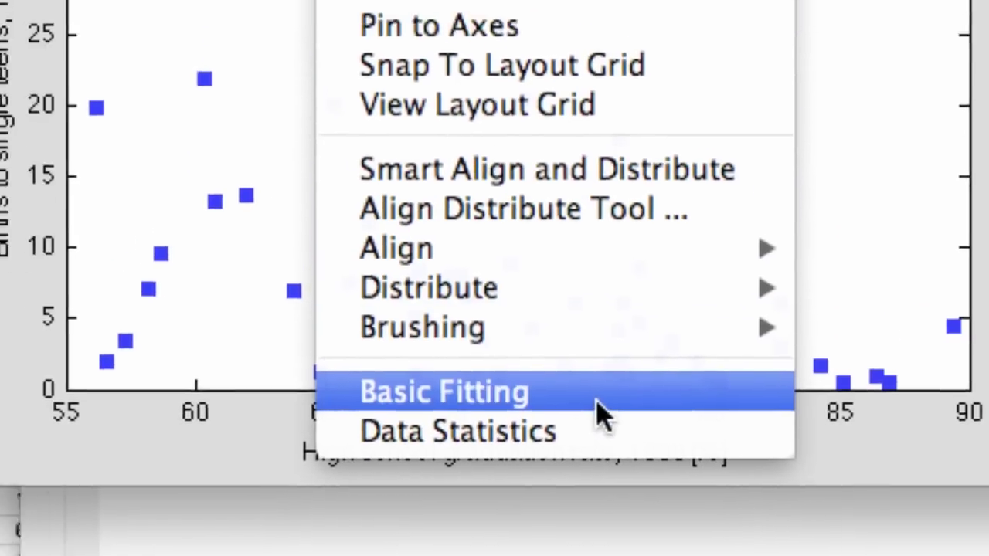
pyautogui.click(548, 371)
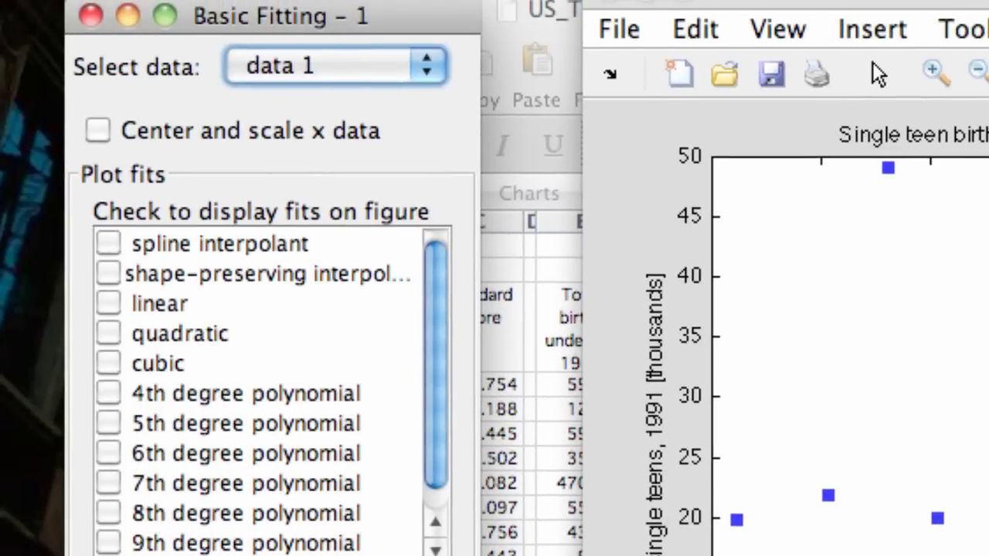
pyautogui.scroll(-1, 271, 378)
pyautogui.scroll(1, 270, 381)
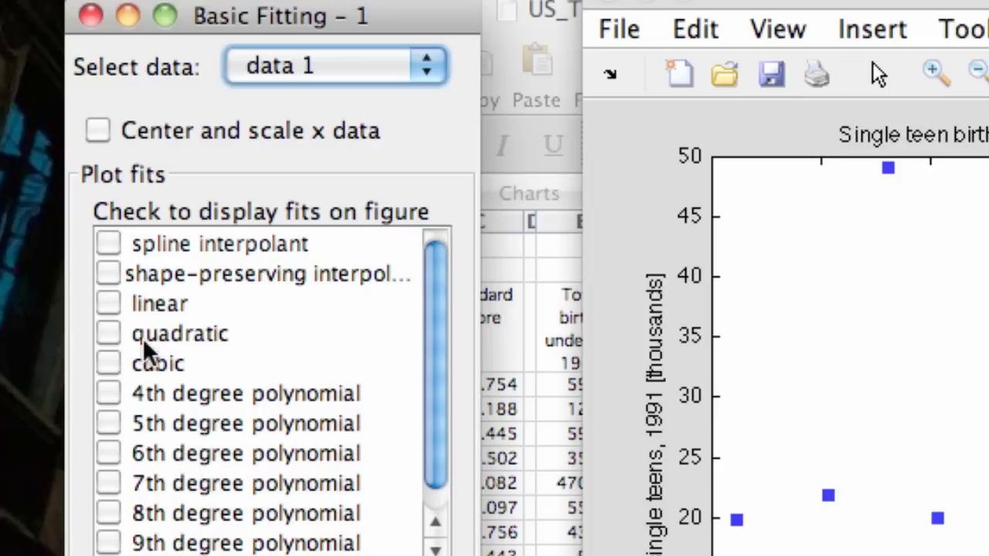
pyautogui.click(106, 303)
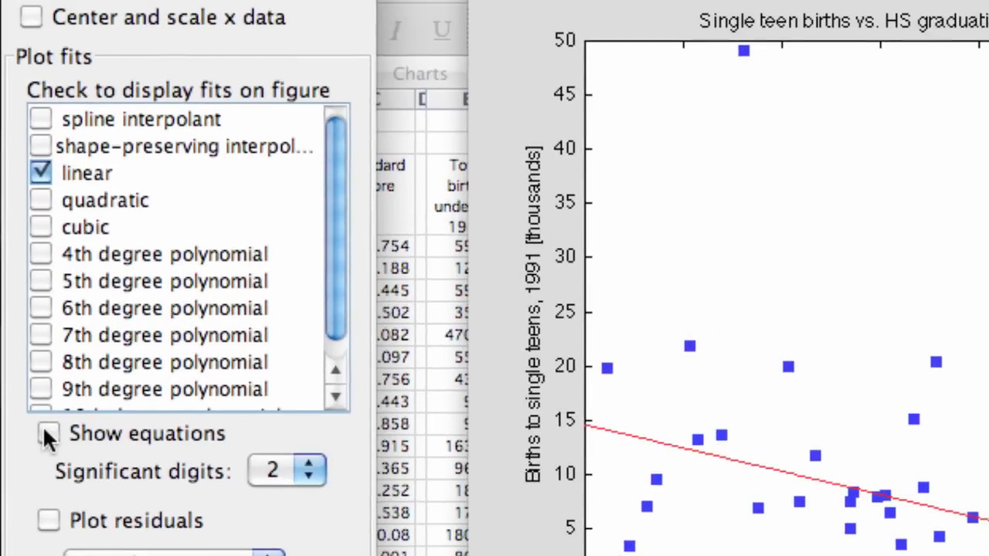
# Display the fit equation at 4 significant digits: y = -0.4299*x + 38.26
pyautogui.click(46, 433)
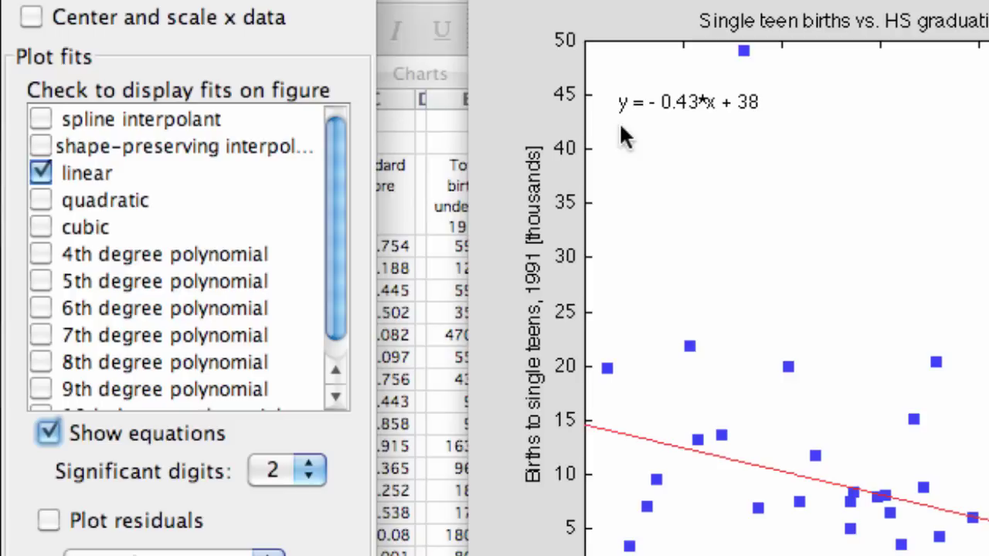
pyautogui.click(305, 469)
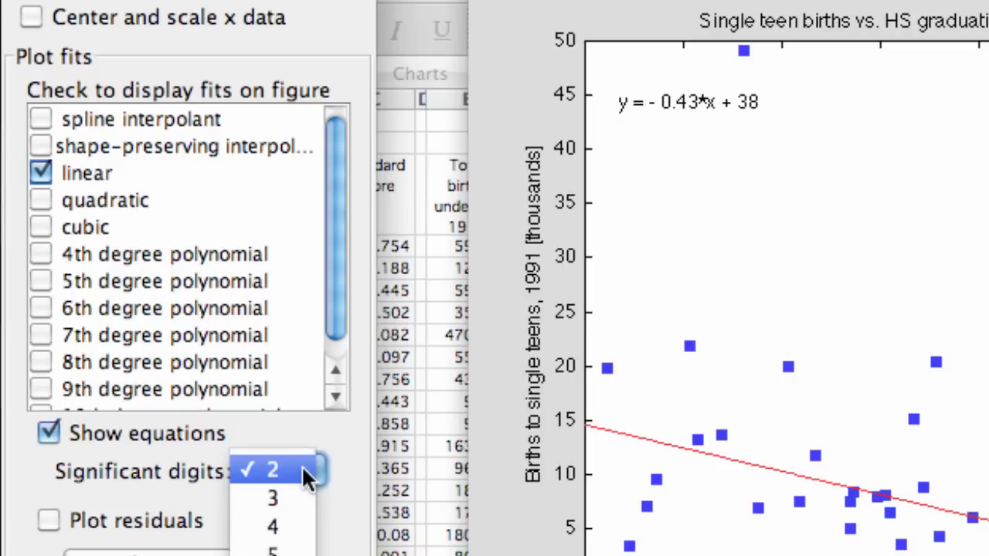
pyautogui.click(302, 529)
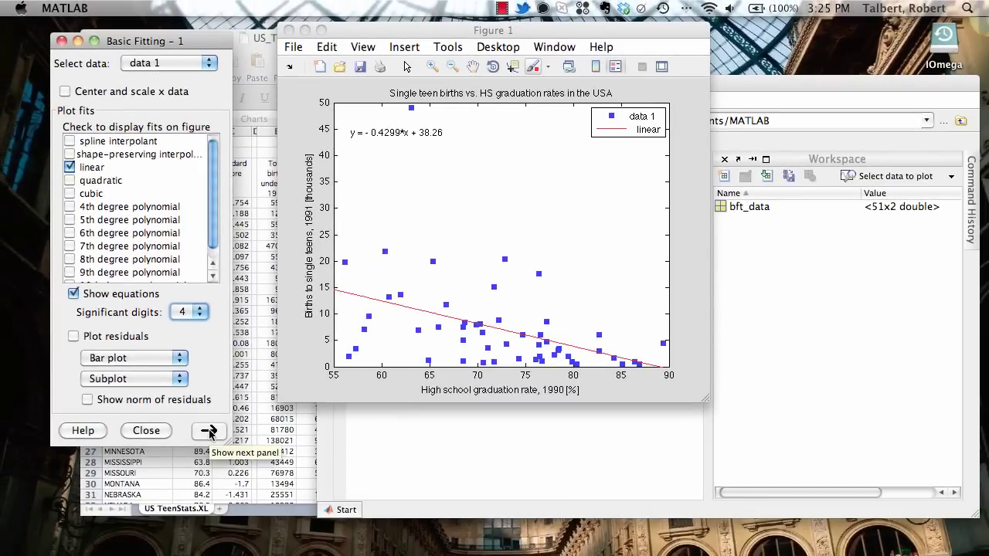
# Evaluate the linear fit at x = 82, getting f(x) = 3.01, then collapse both results panels
pyautogui.click(209, 431)
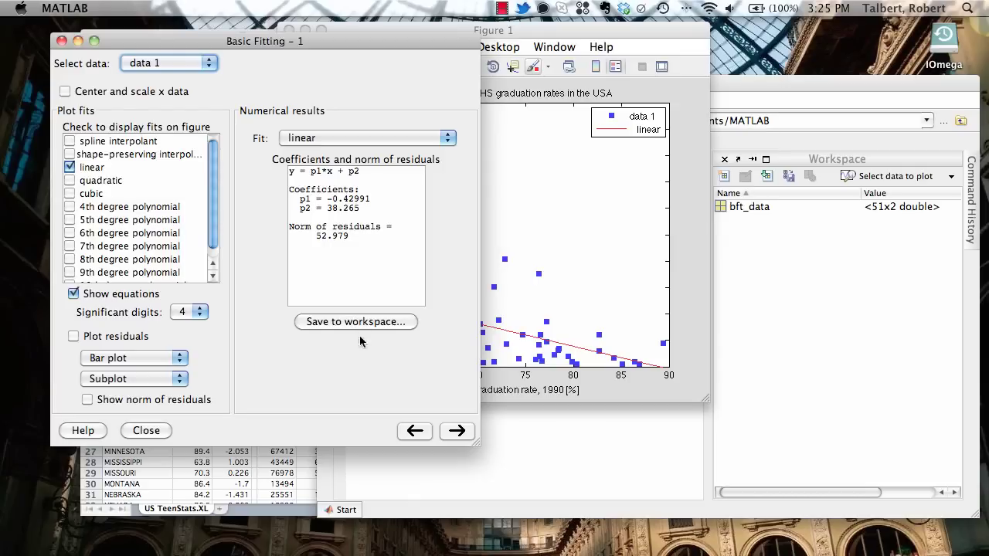
pyautogui.click(456, 433)
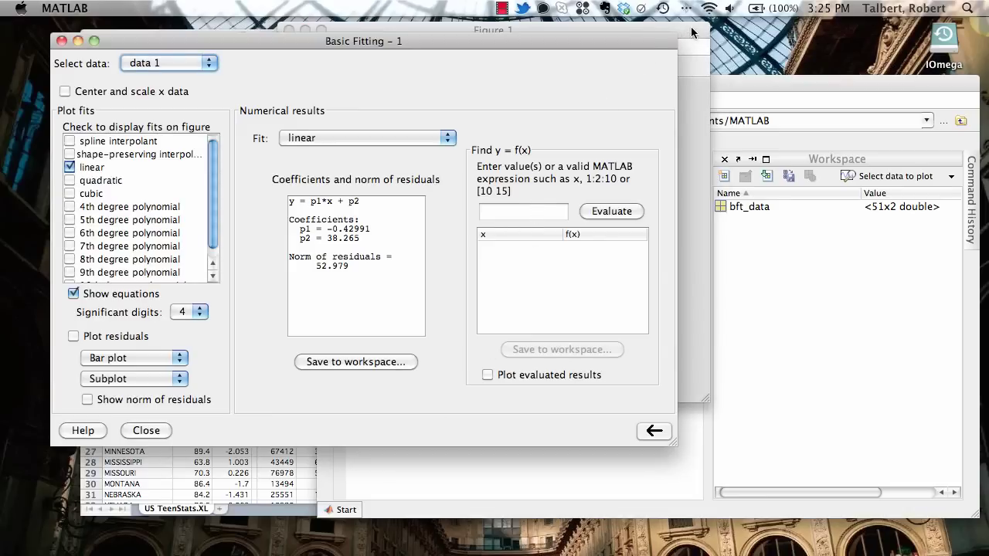
pyautogui.moveTo(692, 32); pyautogui.dragTo(928, 94)
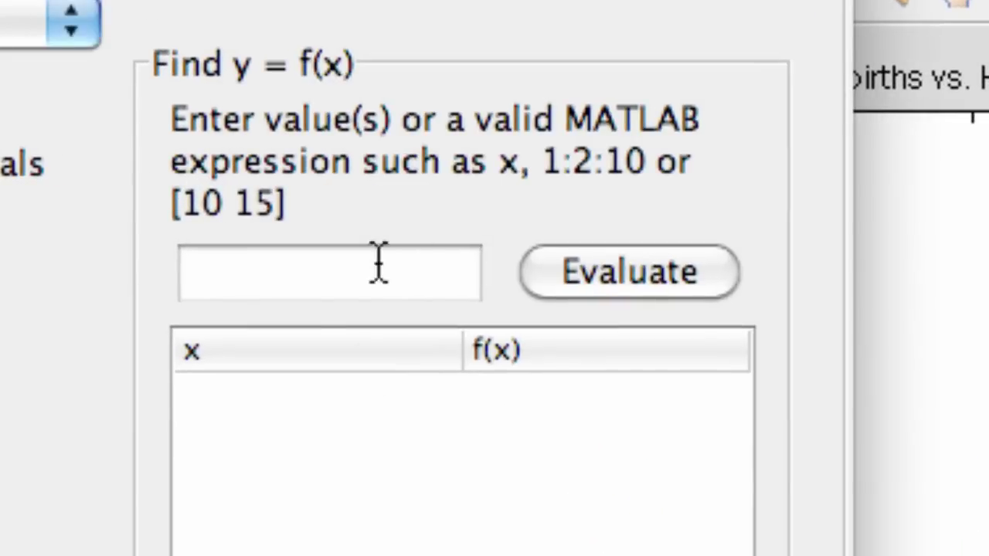
pyautogui.click(460, 241)
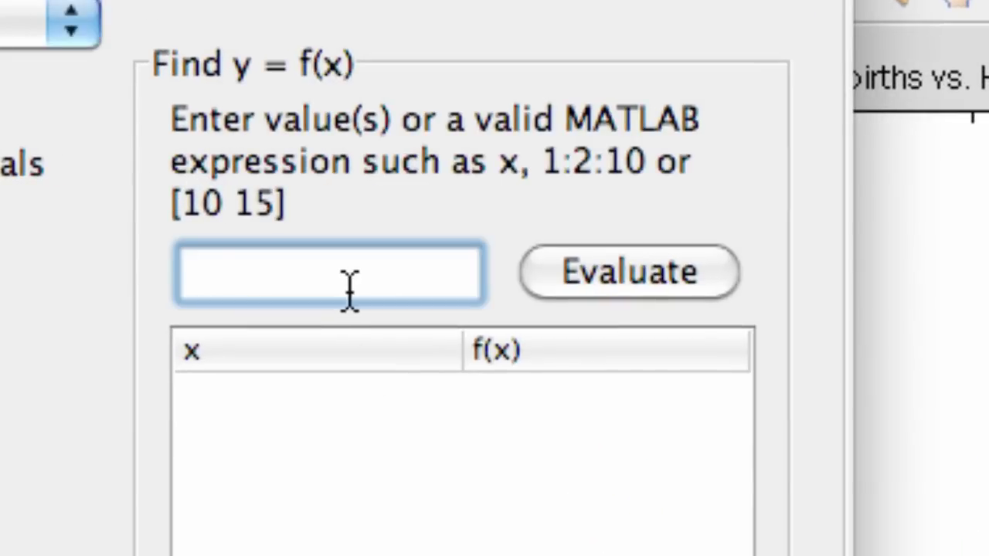
pyautogui.write('82')
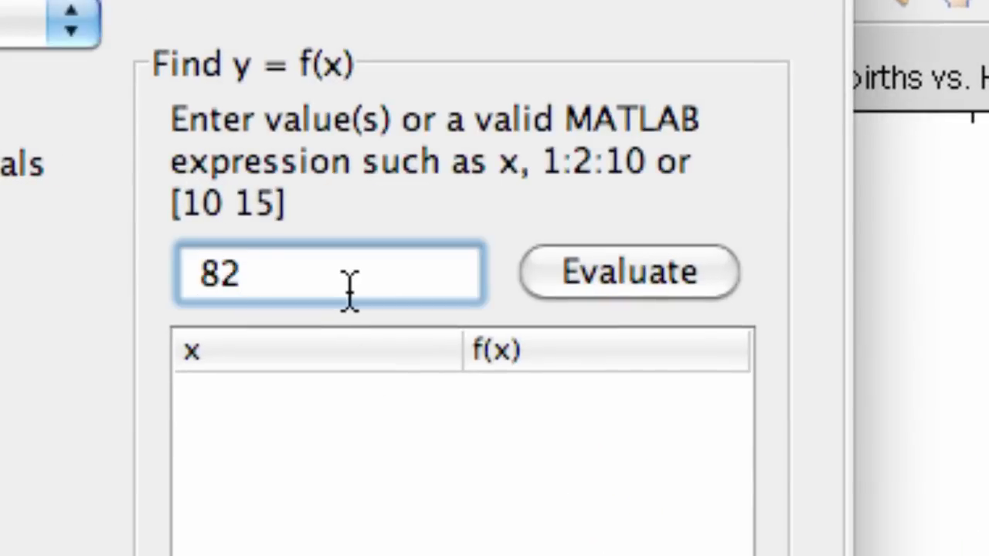
pyautogui.click(627, 283)
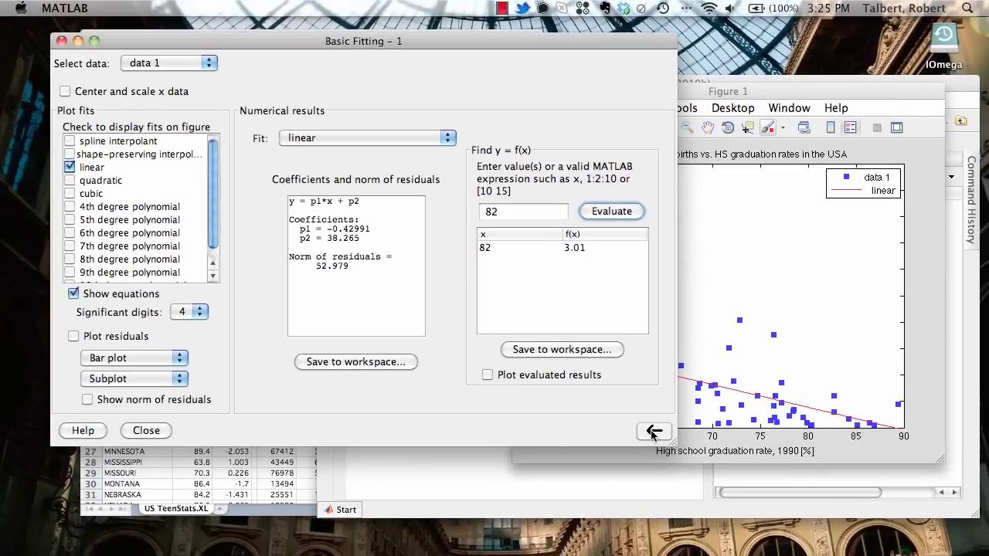
pyautogui.click(900, 490)
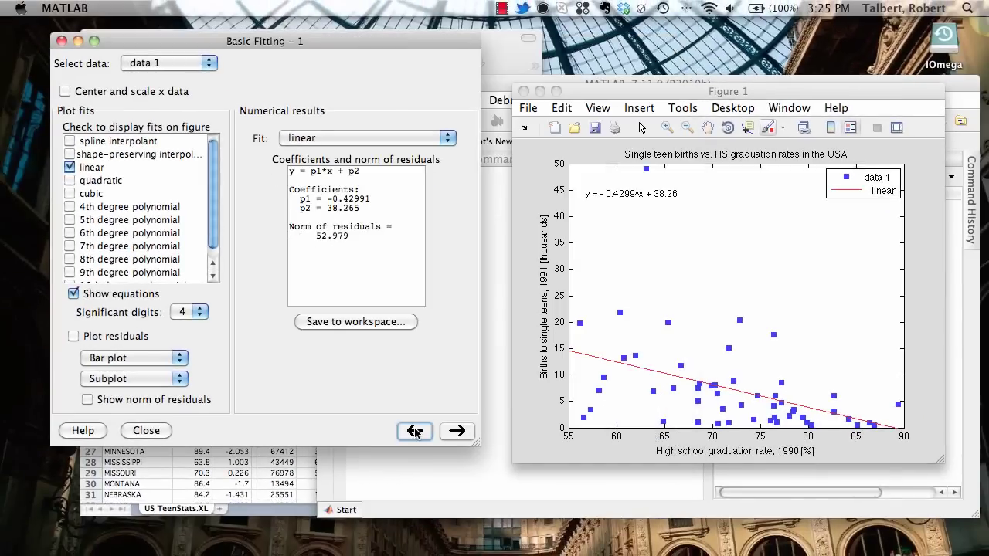
pyautogui.click(414, 432)
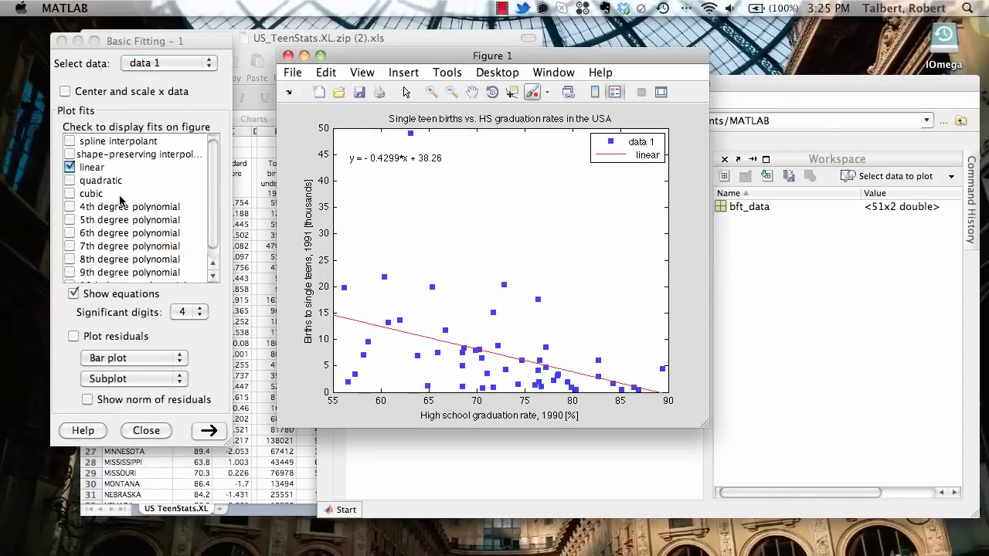
# Add quadratic and 4th-degree polynomial fits, dismissing the badly conditioned polynomial warning
pyautogui.click(70, 180)
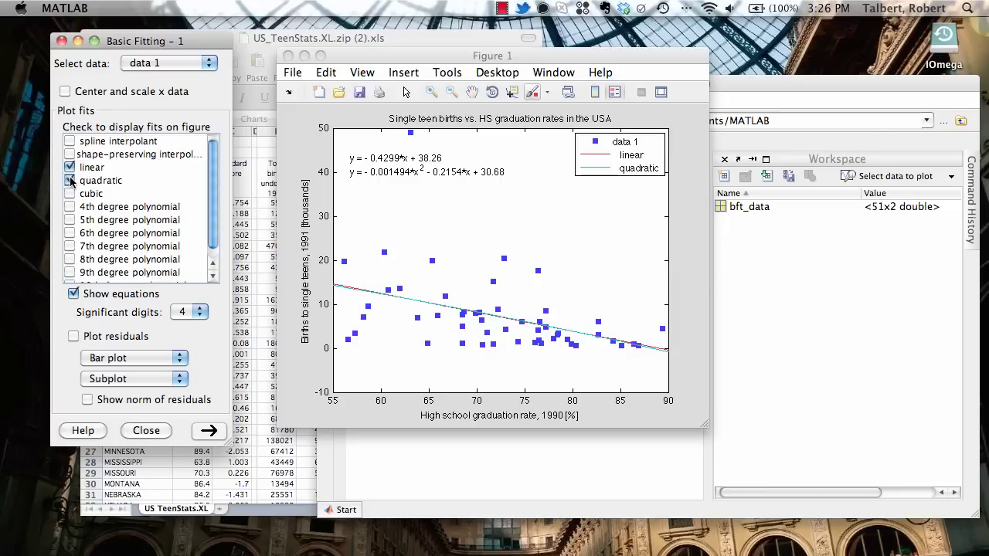
pyautogui.click(69, 207)
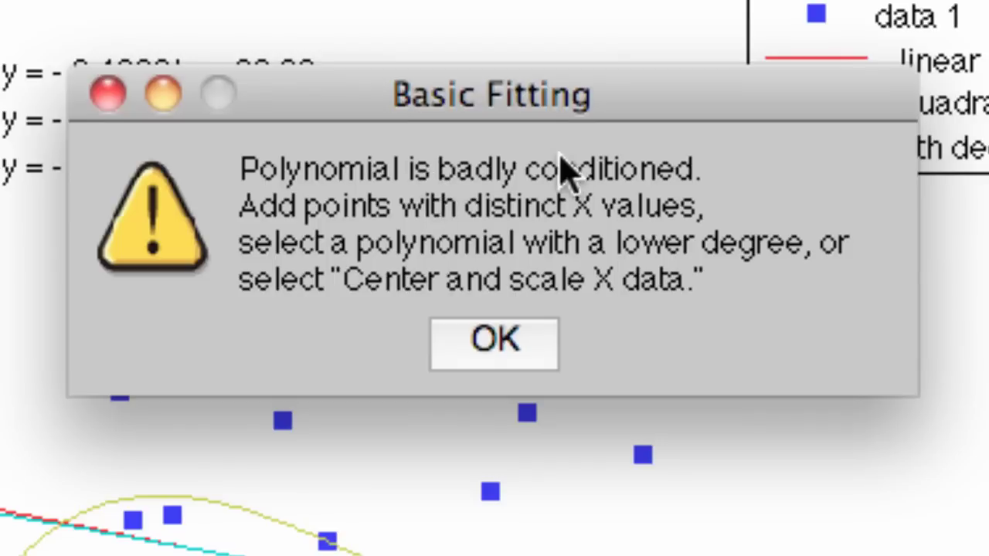
pyautogui.click(496, 349)
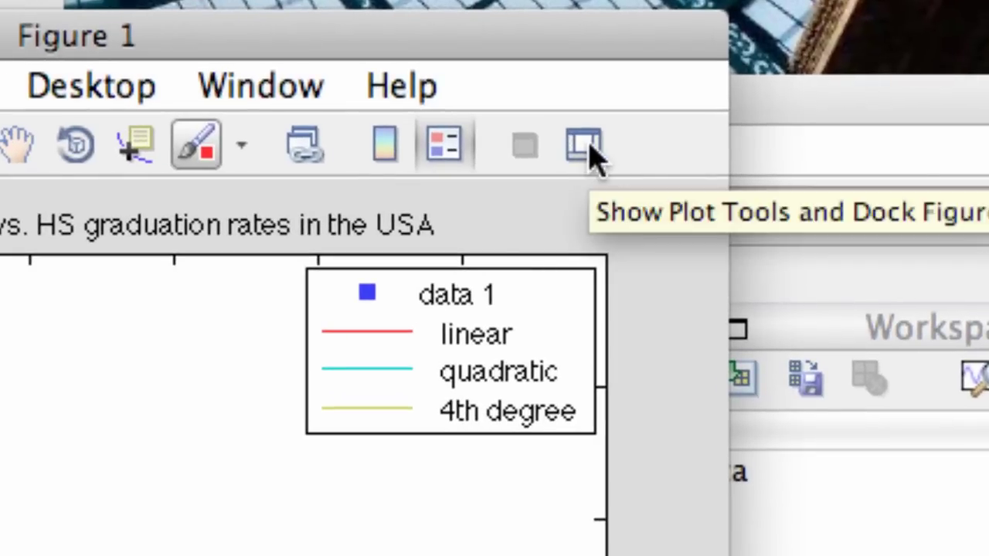
# Show the plot tools, move and enlarge the figure, and select the 4th-degree fit curve
pyautogui.click(587, 151)
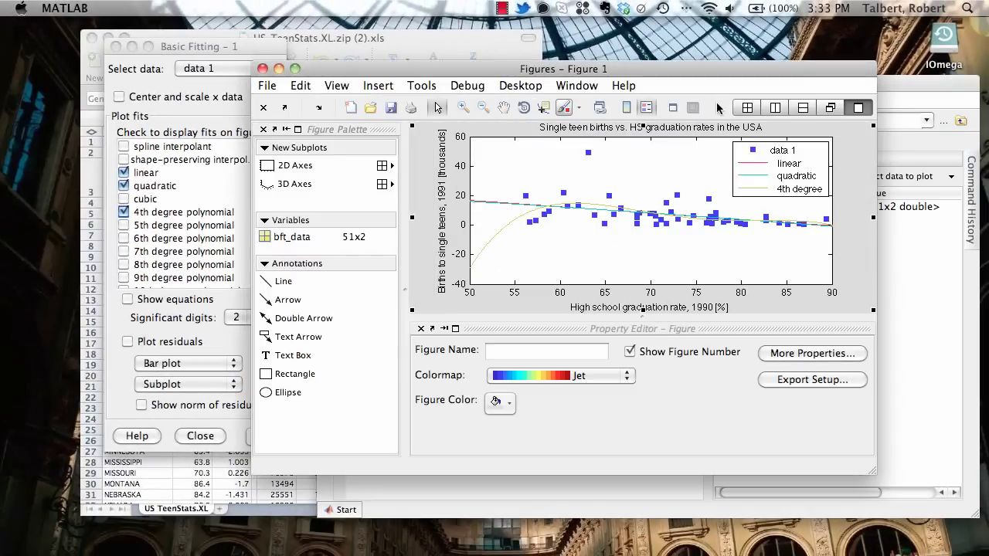
pyautogui.moveTo(633, 73); pyautogui.dragTo(578, 46)
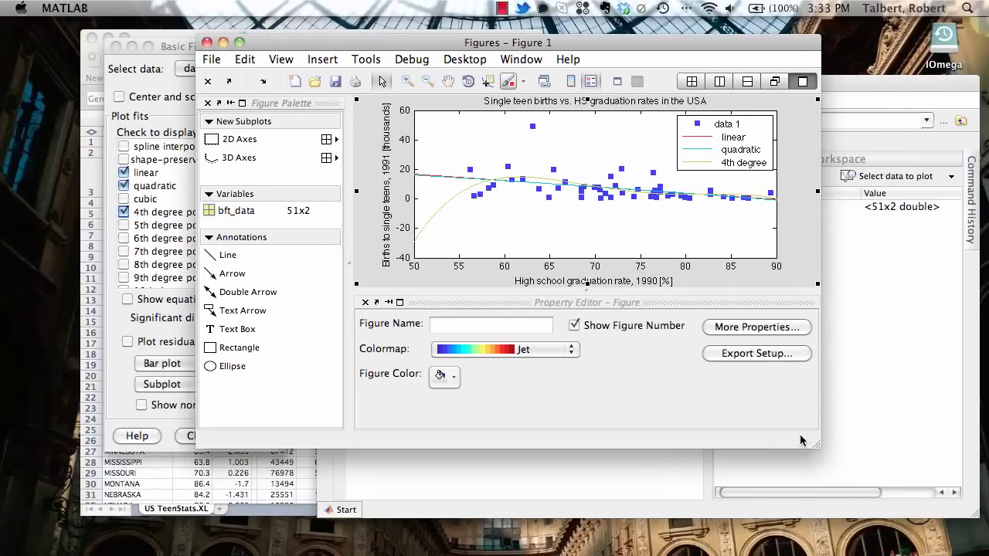
pyautogui.moveTo(816, 443); pyautogui.dragTo(883, 523)
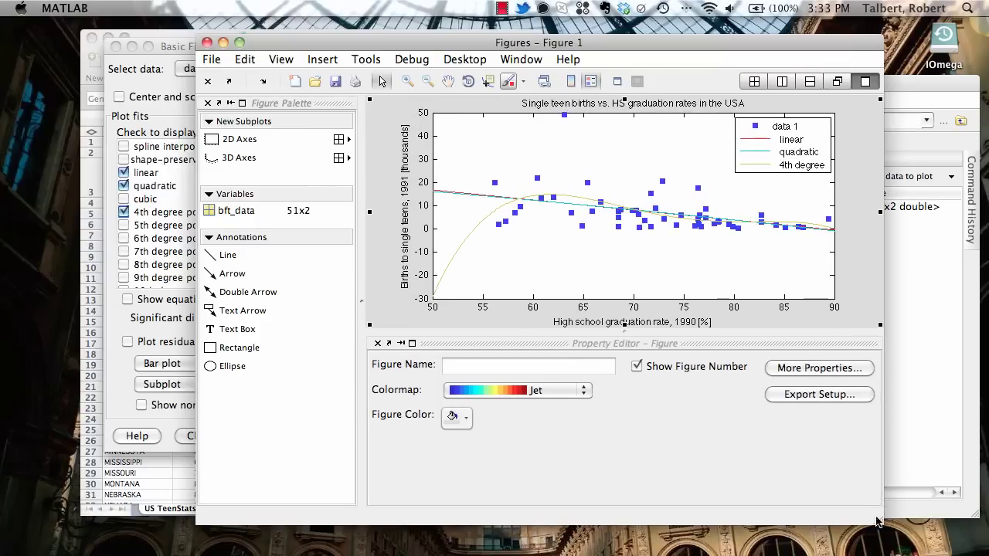
pyautogui.click(503, 246)
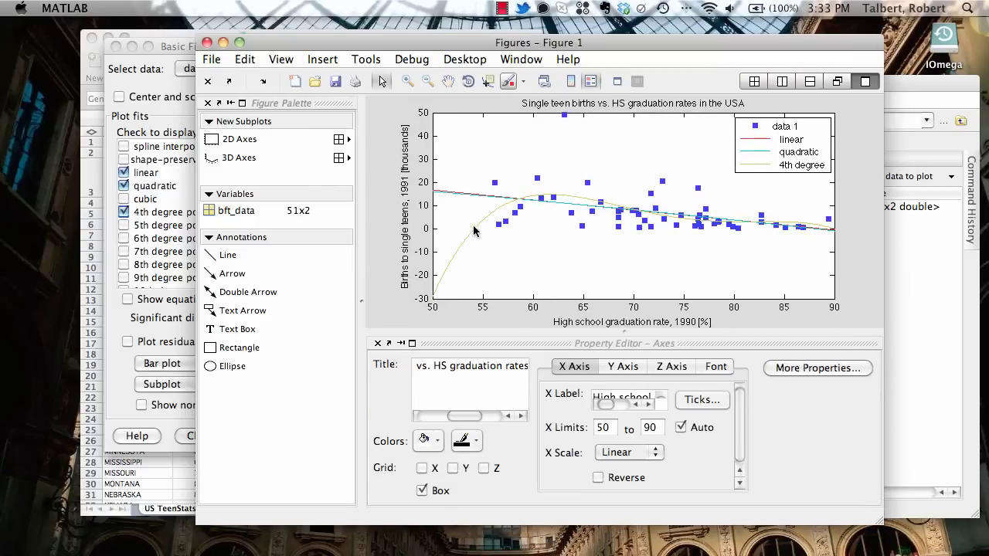
pyautogui.click(474, 226)
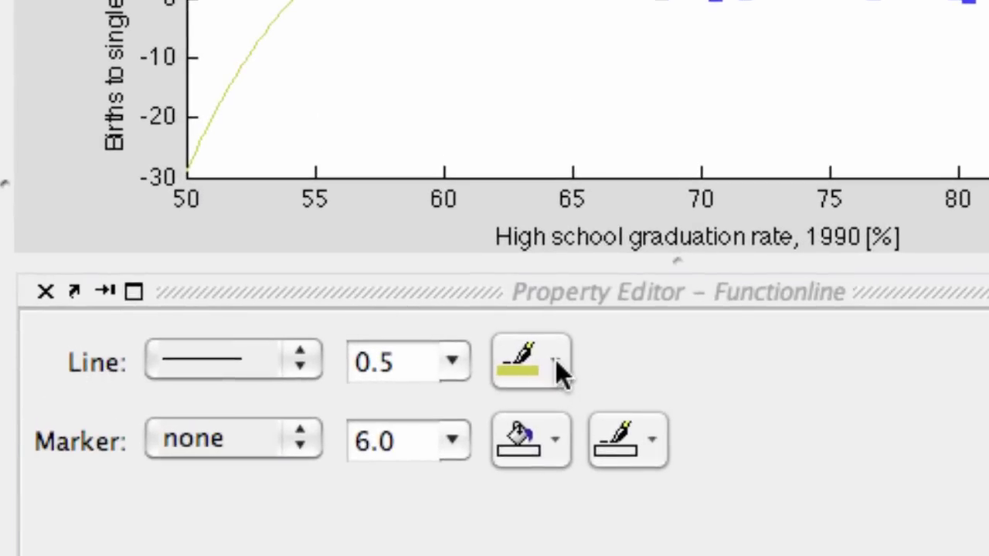
# In the Property Editor, set the 4th-degree curve's line colour to green and width to 2.0
pyautogui.click(574, 369)
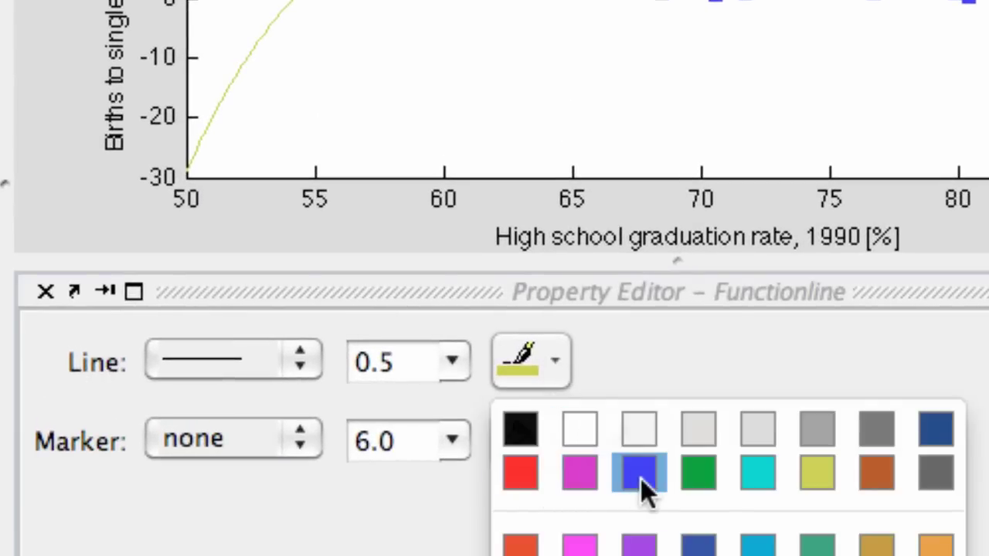
pyautogui.click(816, 545)
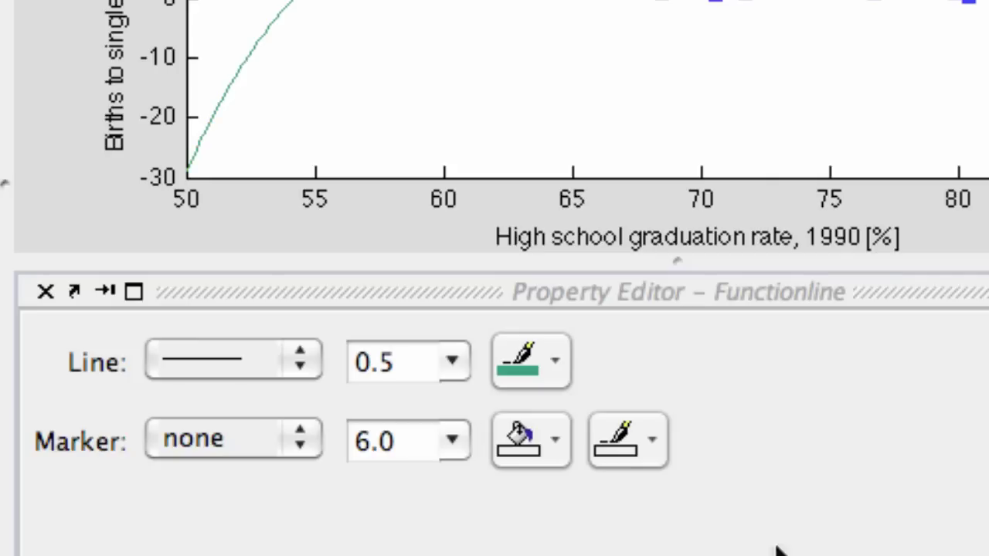
pyautogui.click(449, 357)
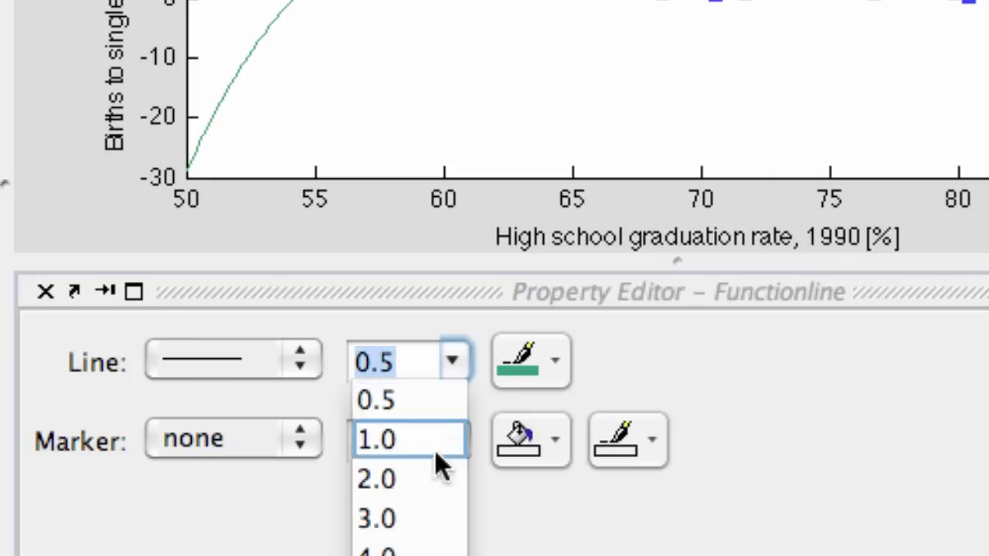
pyautogui.click(432, 485)
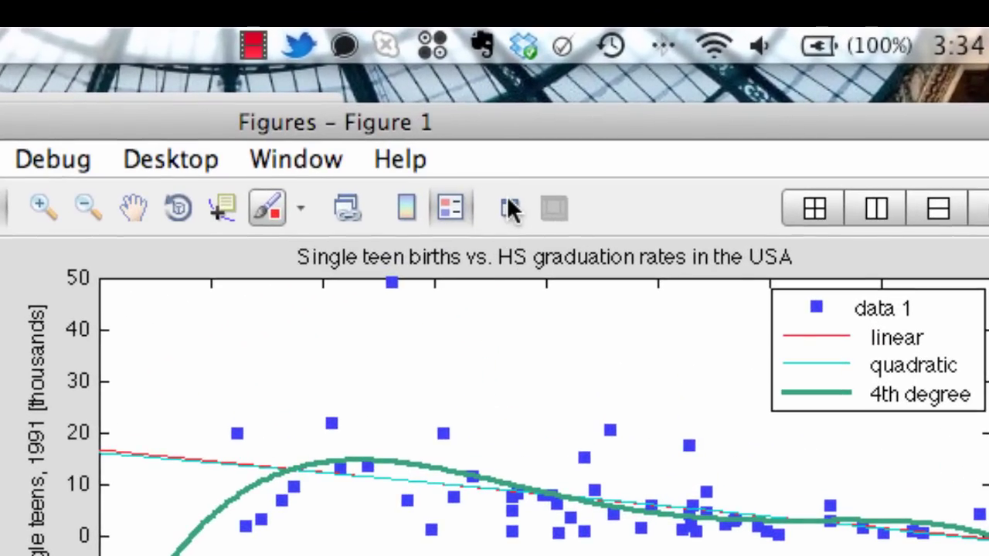
# Hide the plot editing tools and reopen the figure's Tools menu
pyautogui.click(538, 174)
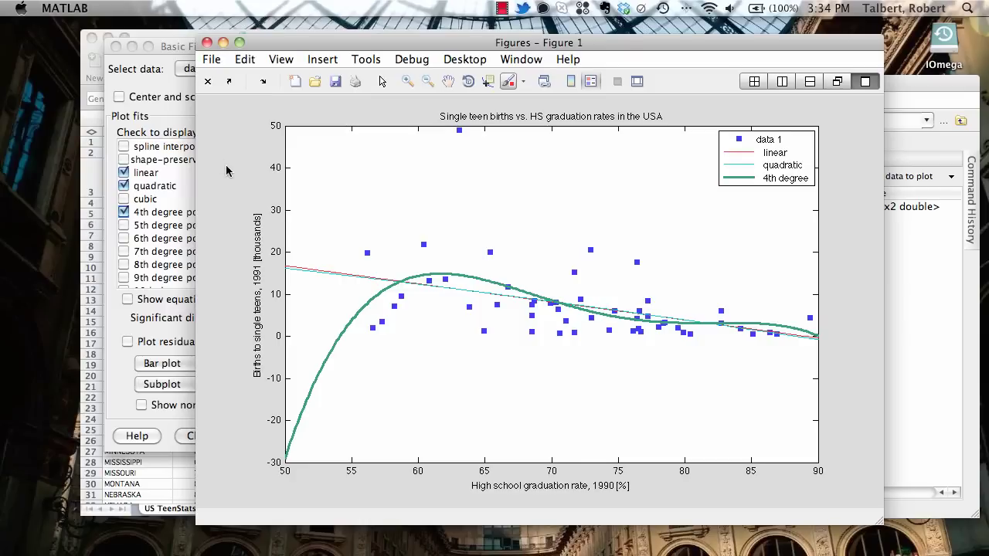
pyautogui.click(365, 60)
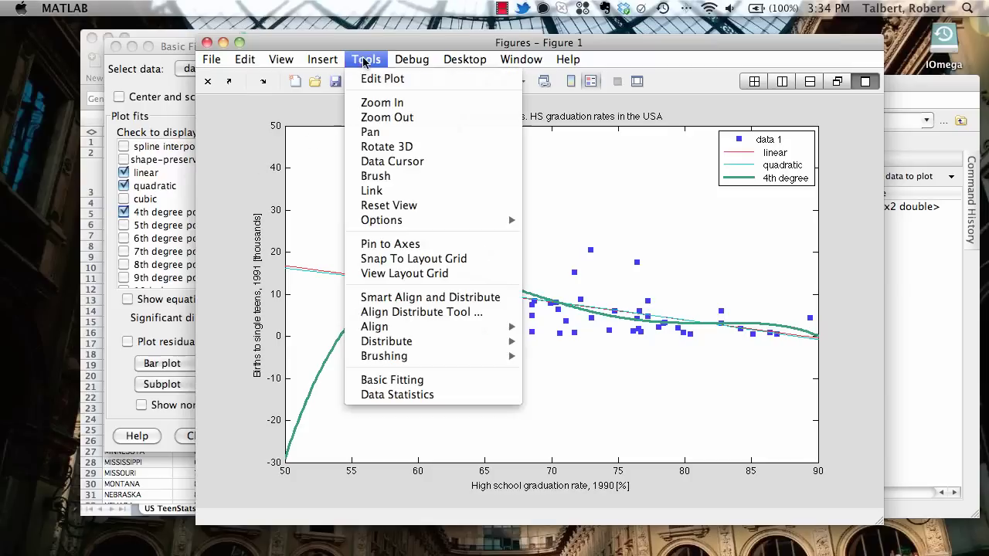